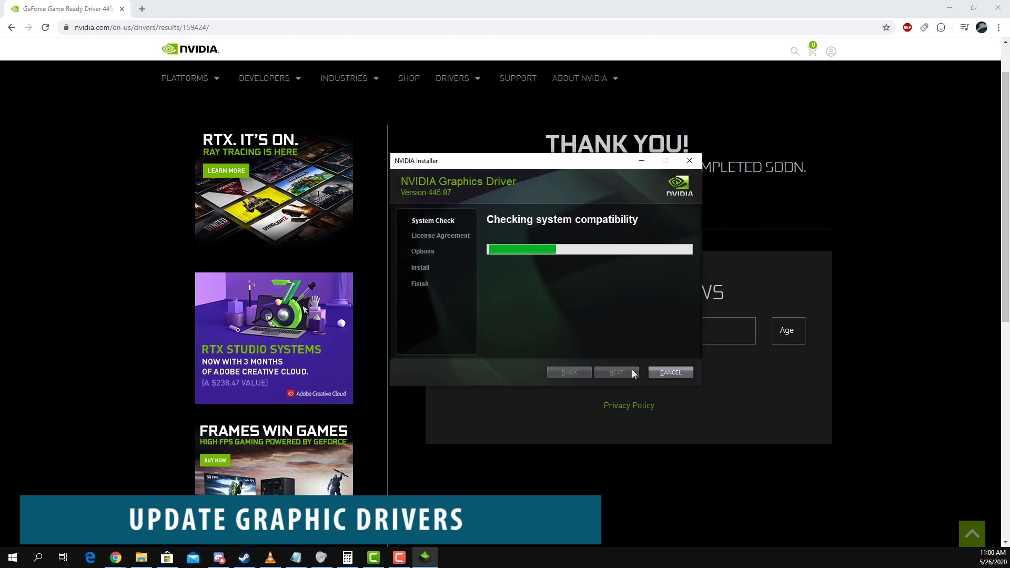
# Accept the NVIDIA license and begin a Custom install of driver 445.87
pyautogui.click(601, 372)
pyautogui.click(584, 269)
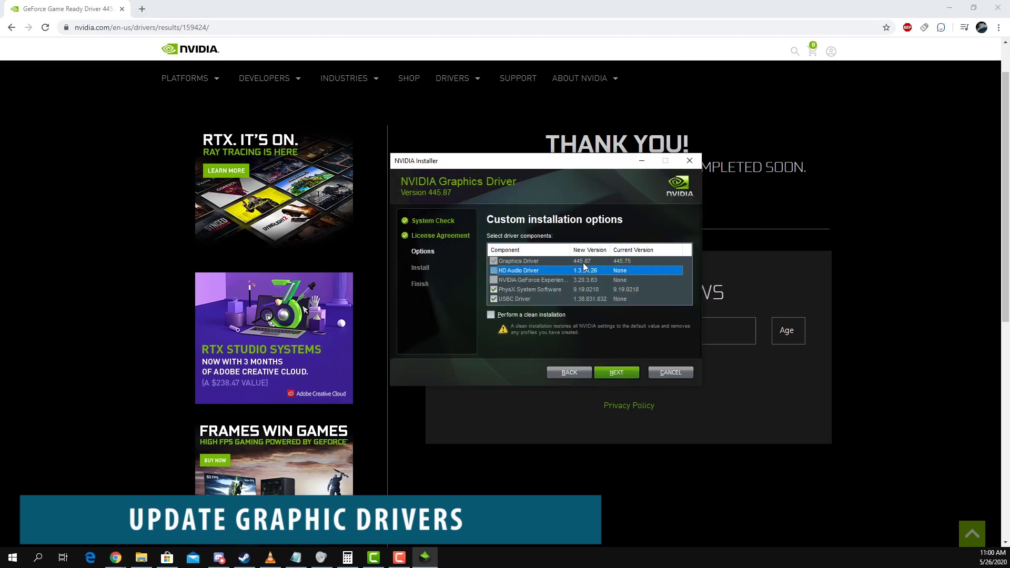
pyautogui.click(626, 375)
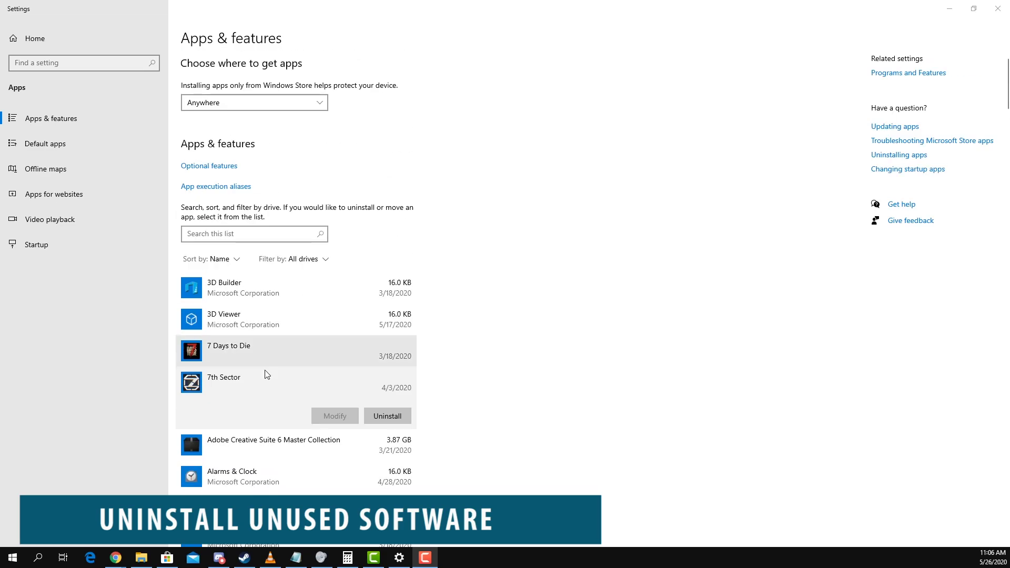
# Uninstall the 7th Sector game and confirm its removal
pyautogui.click(405, 417)
pyautogui.click(441, 394)
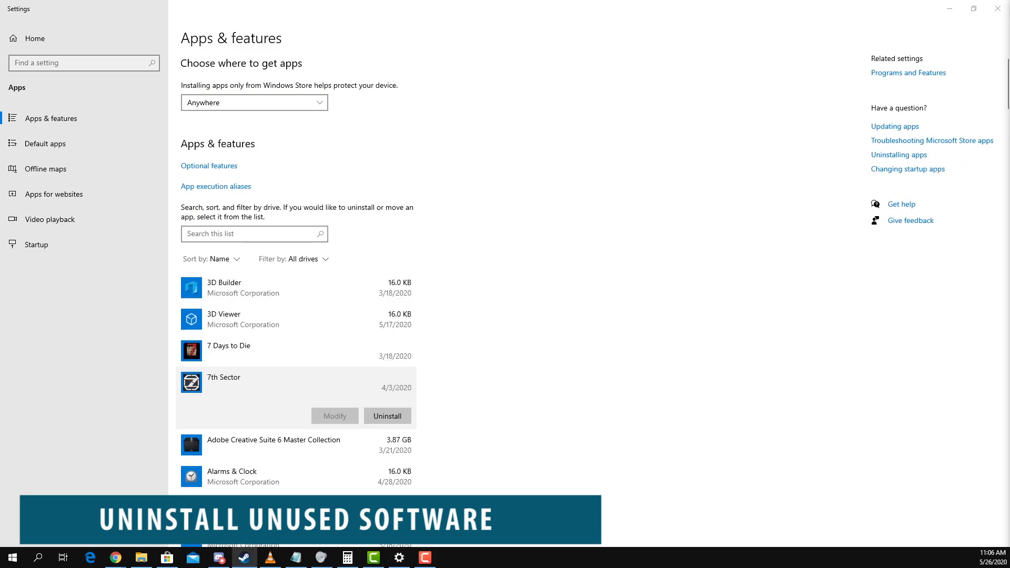
pyautogui.click(435, 319)
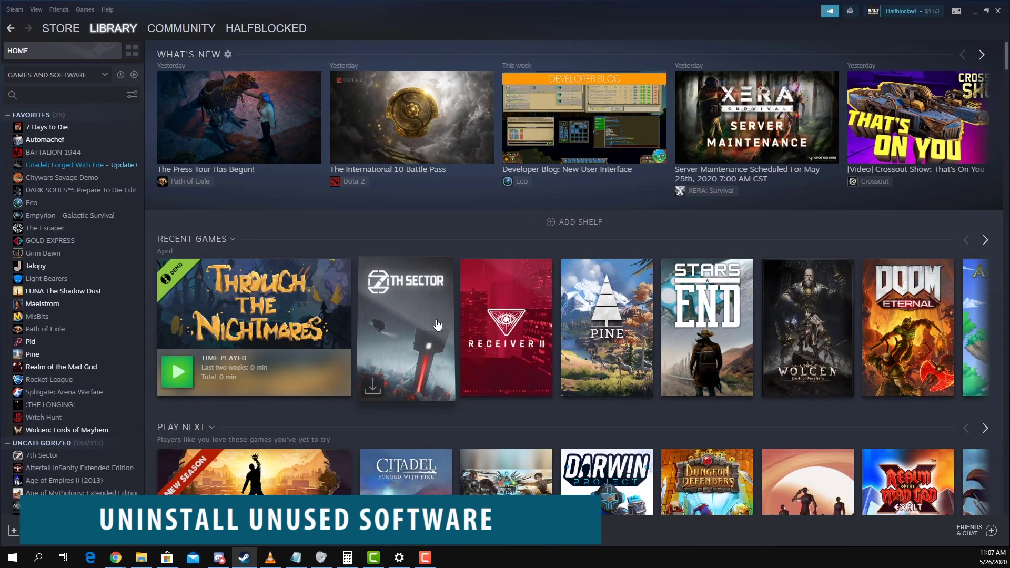
pyautogui.click(975, 11)
# Find MSI Sound Tune in Apps & features and uninstall it, approving each prompt
pyautogui.scroll(-2, 293, 349)
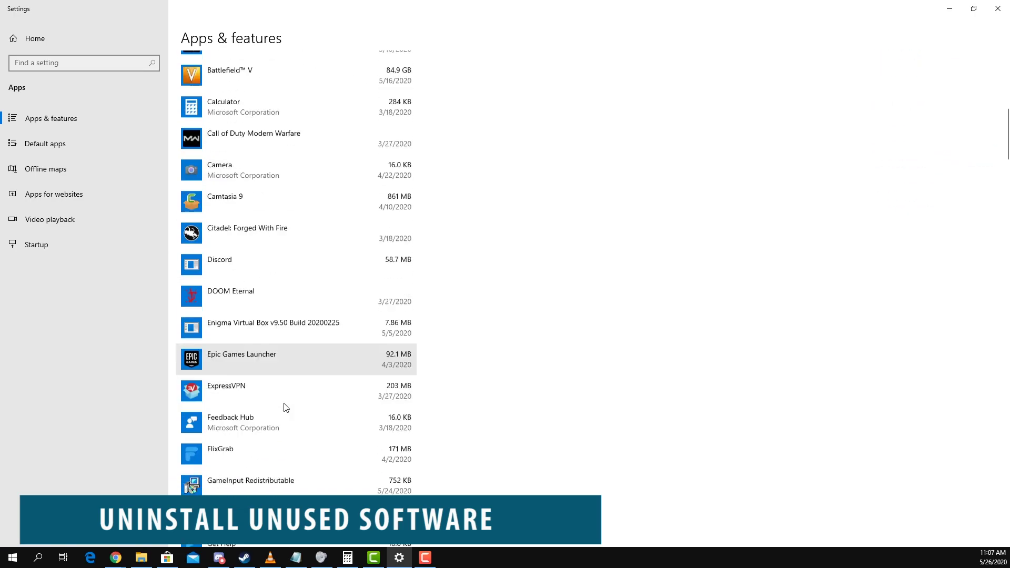
pyautogui.scroll(-8, 287, 368)
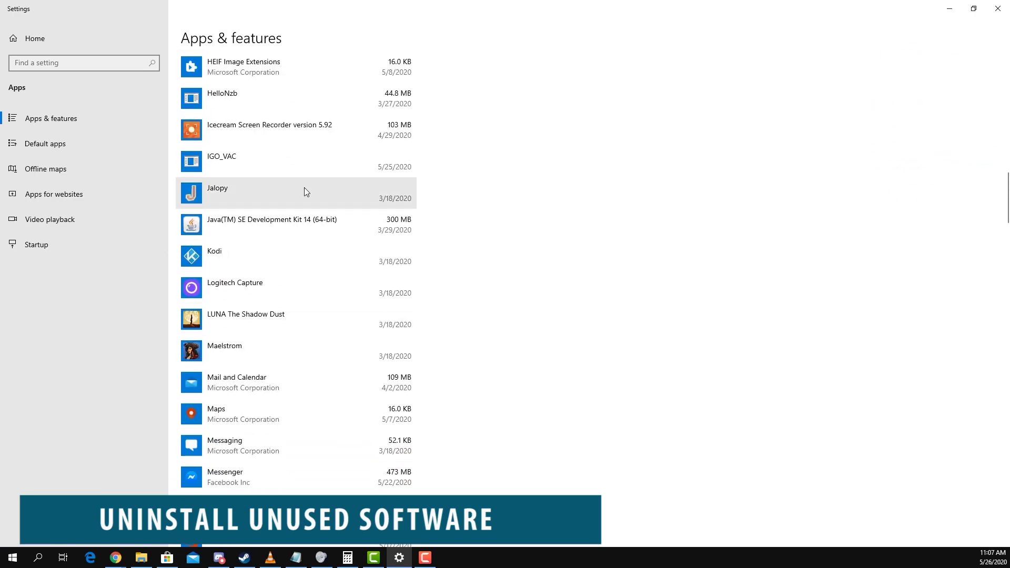
pyautogui.scroll(-2, 305, 190)
pyautogui.scroll(-5, 307, 190)
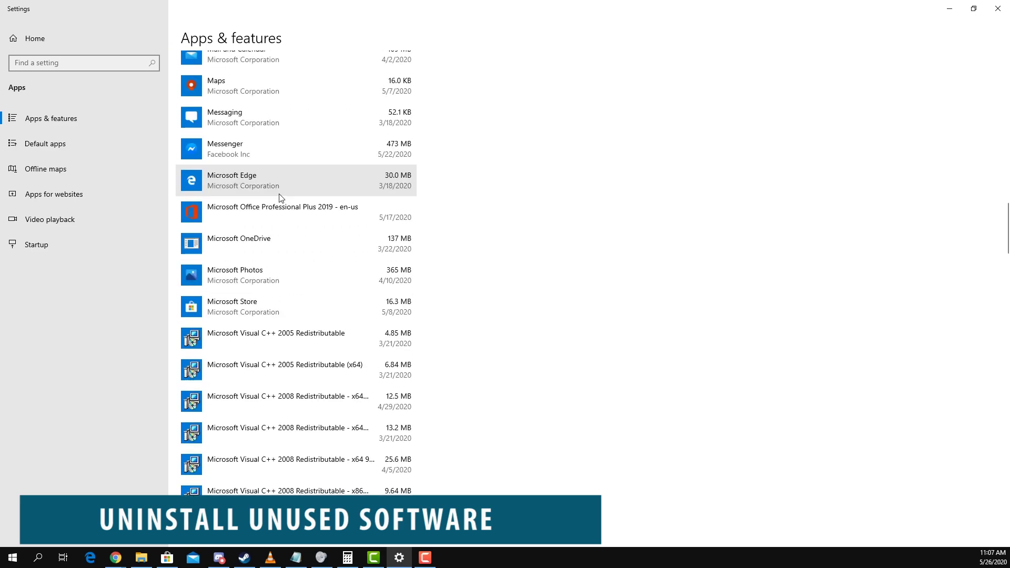
pyautogui.scroll(-8, 291, 239)
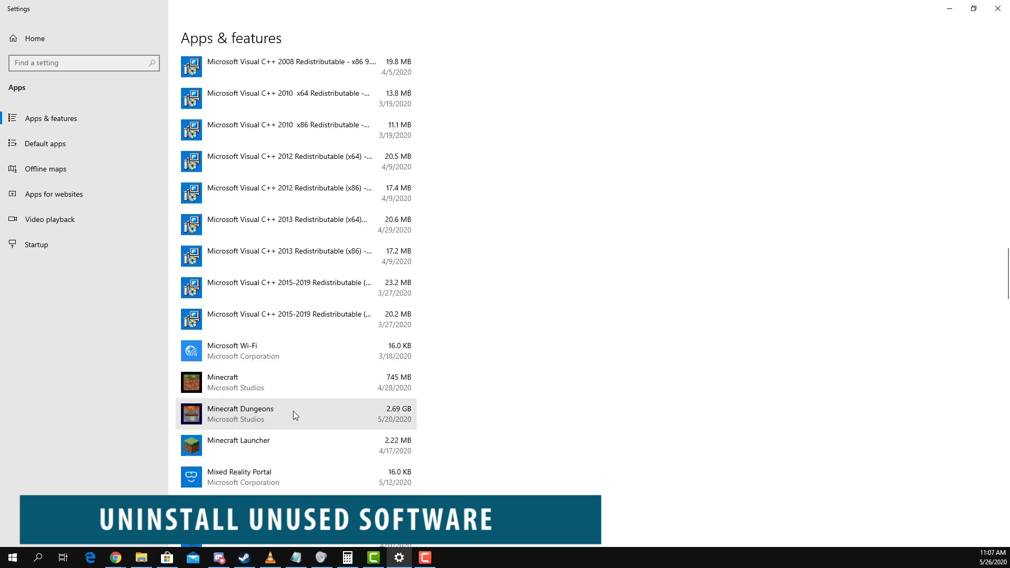
pyautogui.click(288, 445)
pyautogui.scroll(-10, 279, 369)
pyautogui.click(274, 260)
pyautogui.click(388, 261)
pyautogui.click(435, 235)
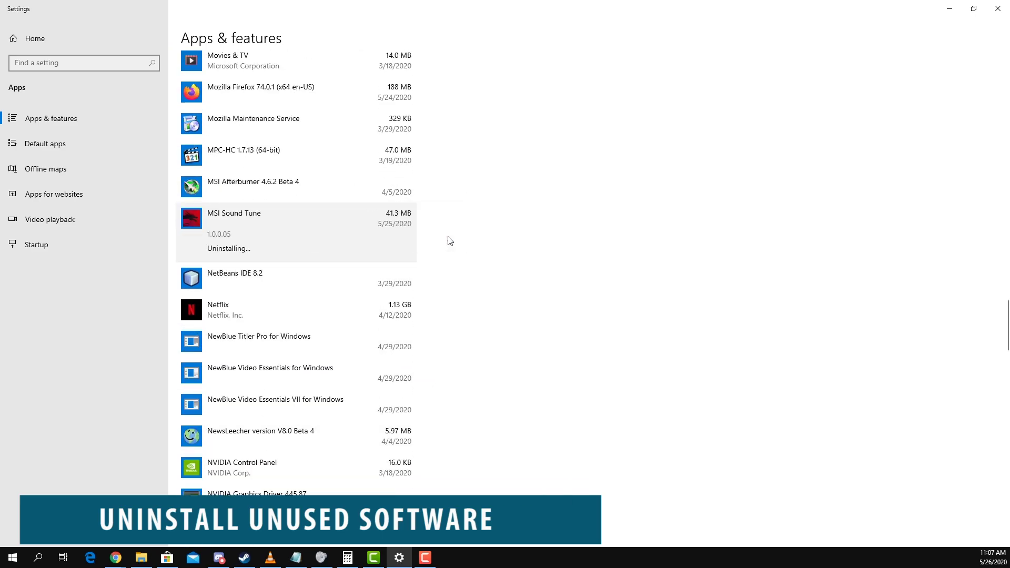
pyautogui.click(436, 347)
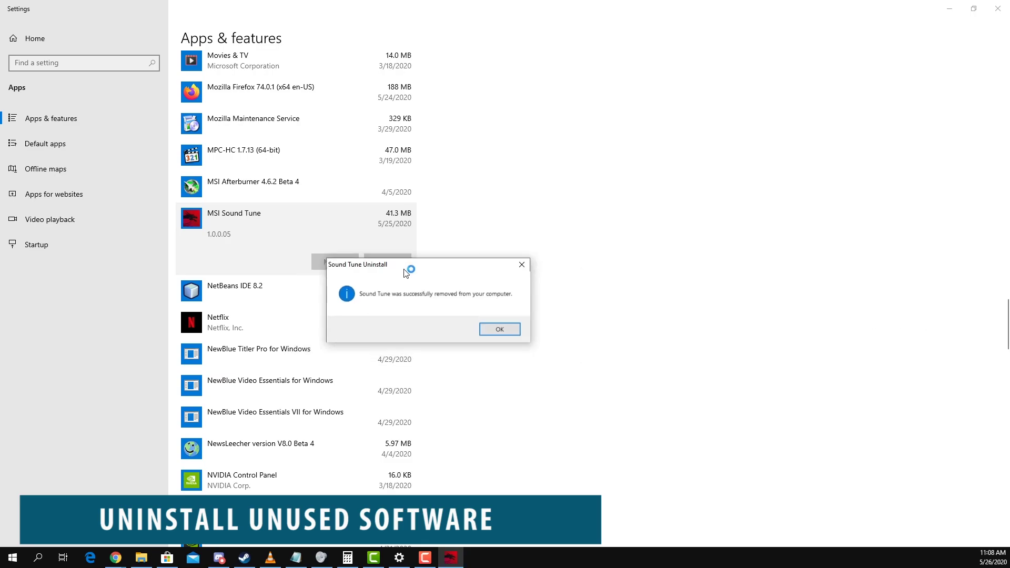
pyautogui.click(492, 329)
# Scroll through the remaining installed apps list to review it
pyautogui.scroll(-4, 331, 450)
pyautogui.scroll(-5, 289, 481)
pyautogui.scroll(-5, 292, 421)
pyautogui.scroll(-3, 311, 379)
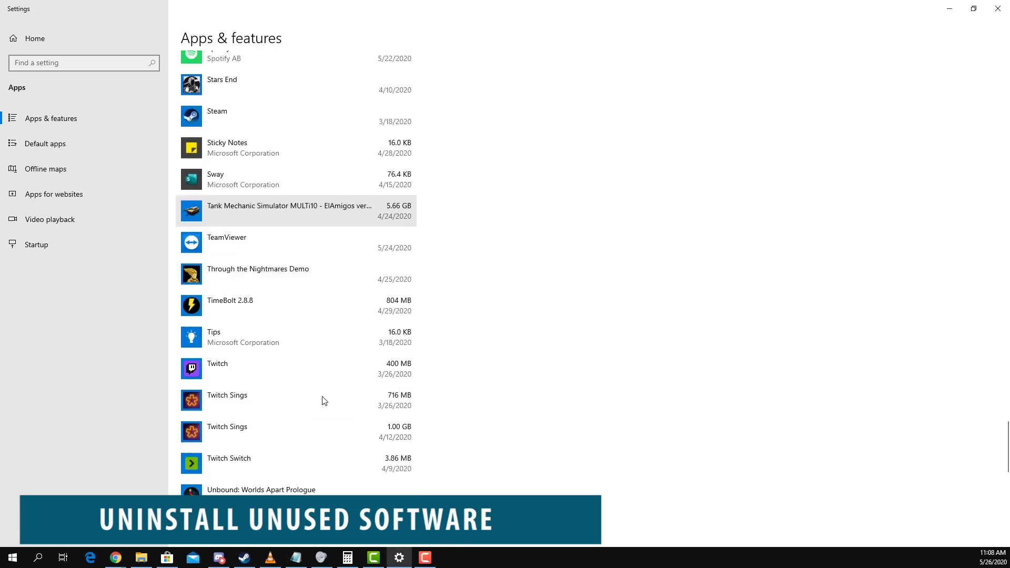
pyautogui.scroll(1, 322, 397)
pyautogui.scroll(-8, 332, 406)
pyautogui.scroll(-2, 316, 421)
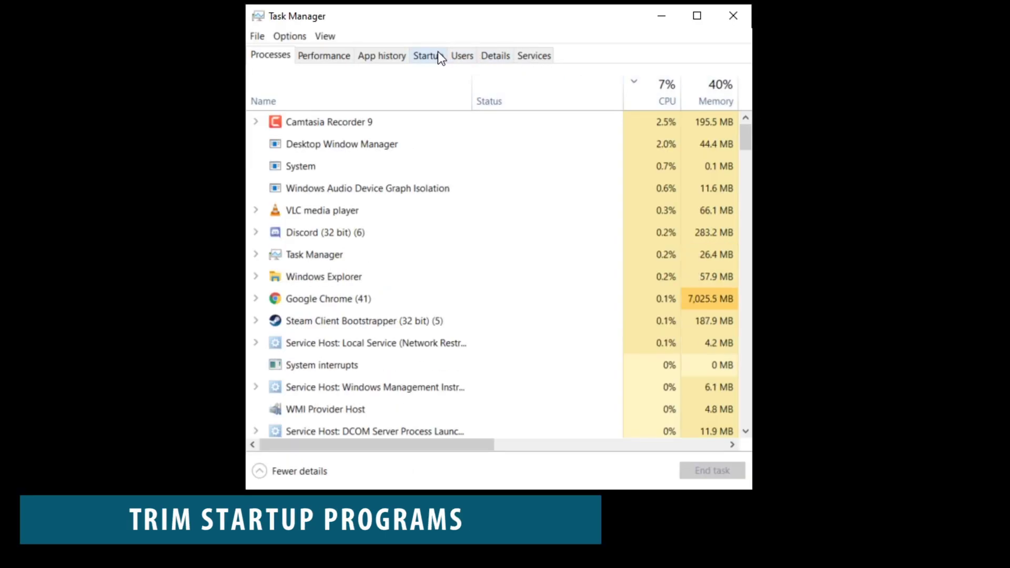
# In the Startup tab, disable the EpicGamesLauncher and Spotify entries
pyautogui.click(435, 52)
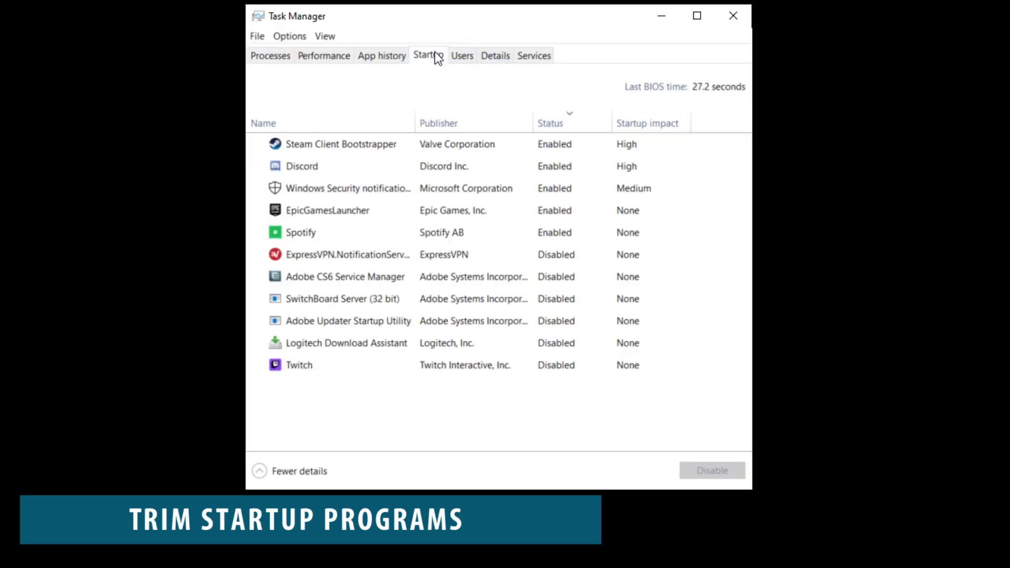
pyautogui.click(386, 215)
pyautogui.rightClick(386, 216)
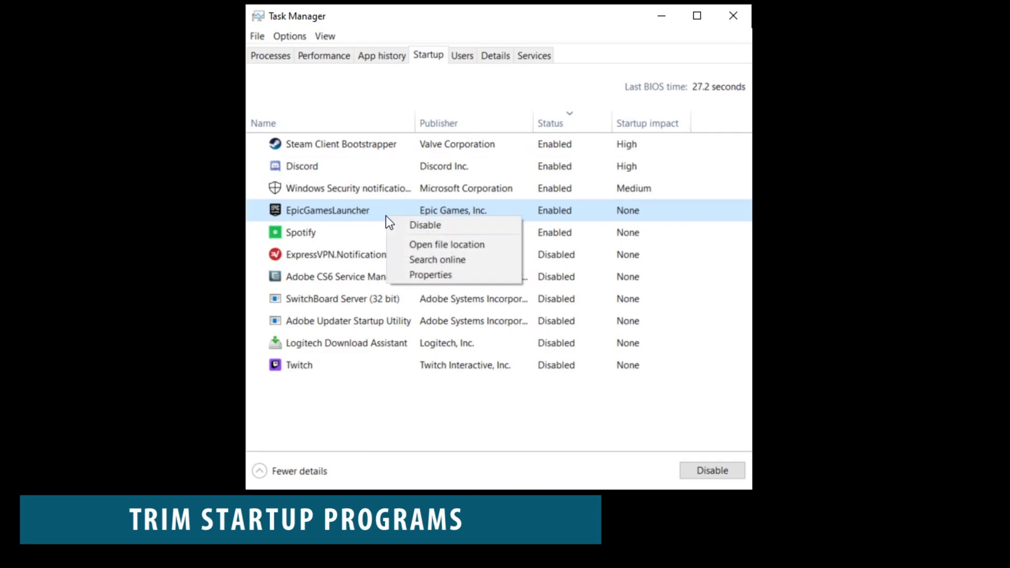
pyautogui.click(429, 231)
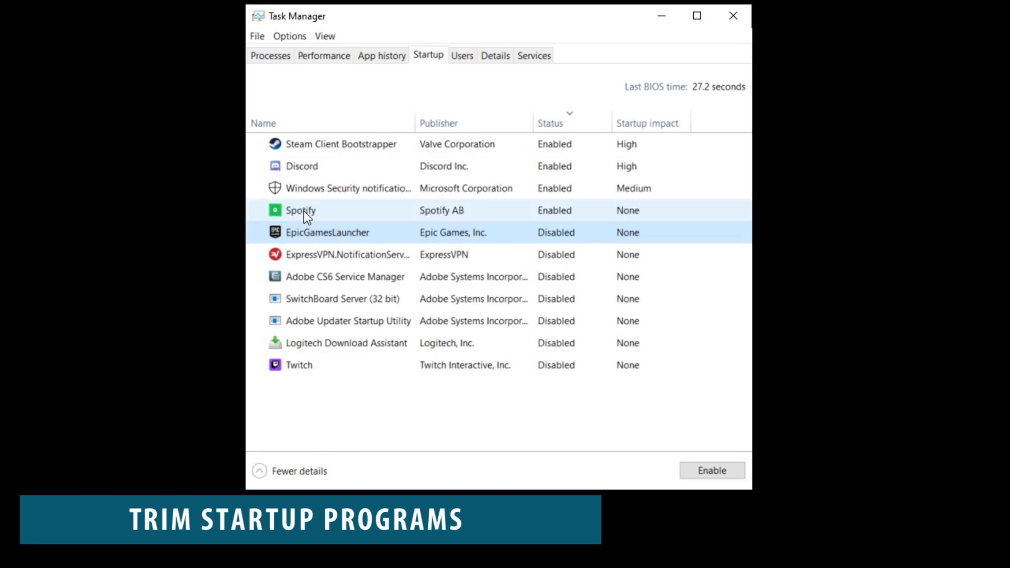
pyautogui.click(304, 211)
pyautogui.rightClick(304, 210)
pyautogui.click(355, 219)
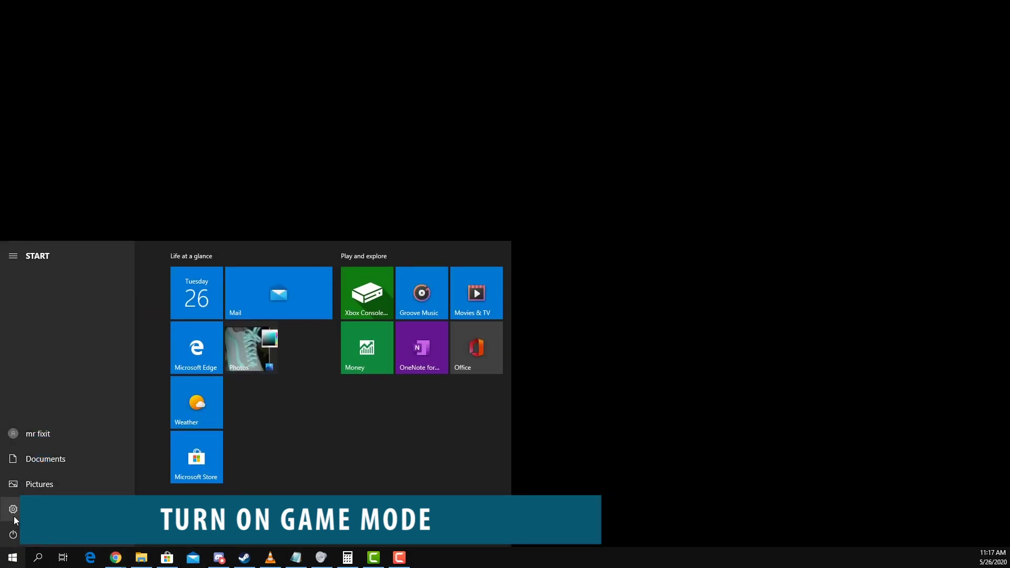
# Navigate through Settings > Gaming to the Game Mode page
pyautogui.click(14, 516)
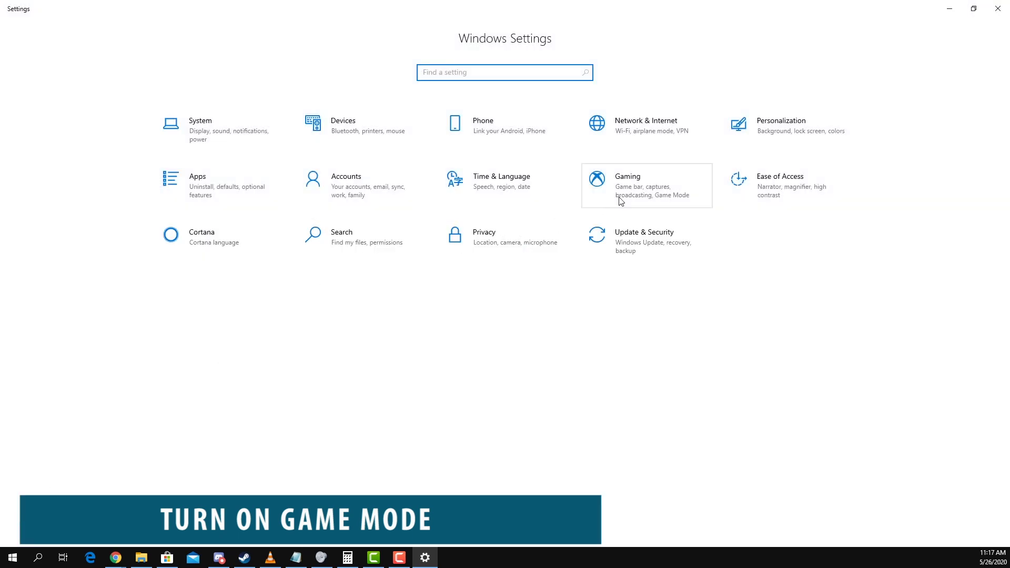
pyautogui.click(638, 195)
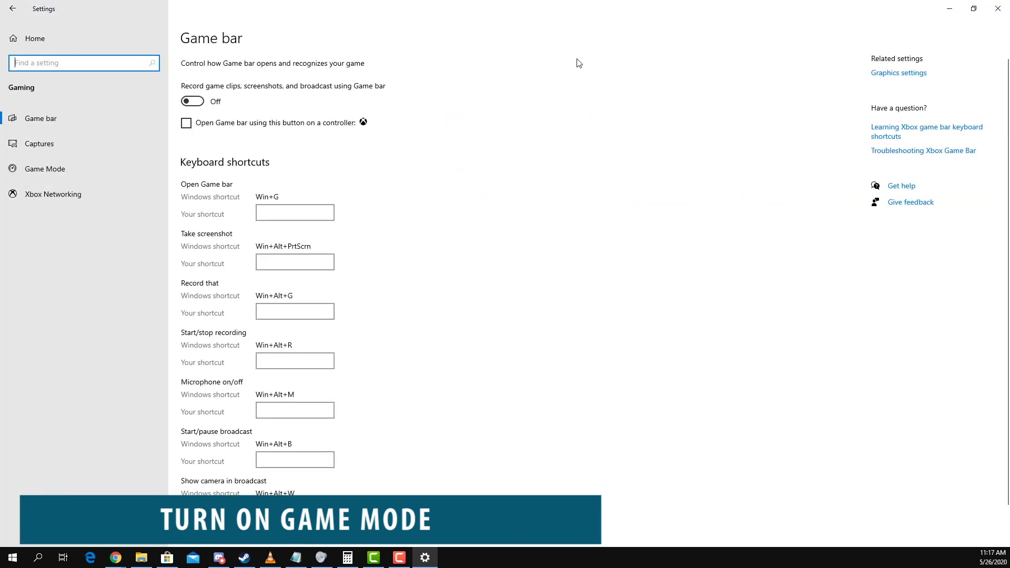
pyautogui.click(51, 171)
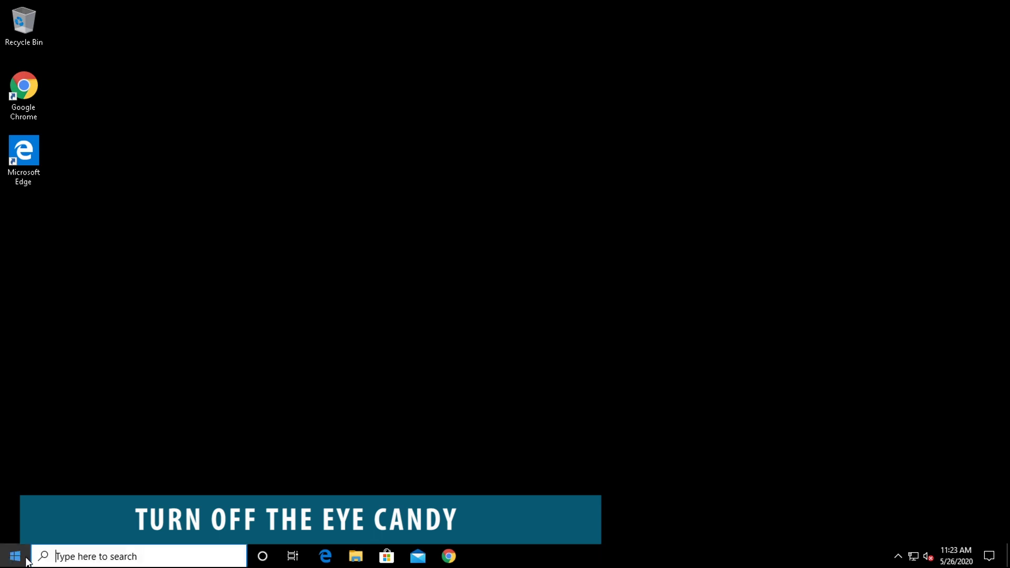
# Apply 'Adjust for best performance' in Performance Options via This PC's advanced system settings
pyautogui.click(15, 556)
pyautogui.click(18, 444)
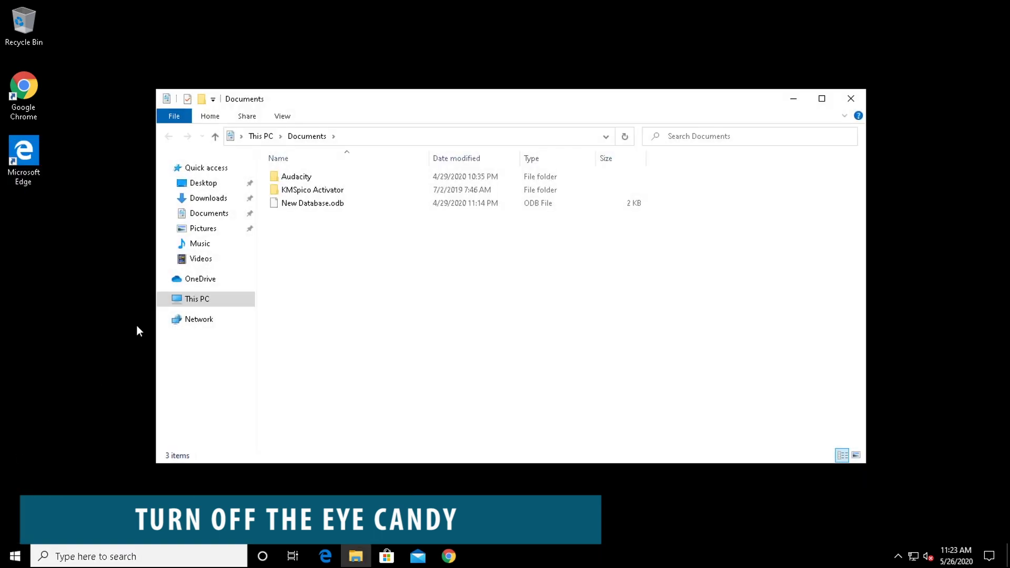
pyautogui.rightClick(207, 299)
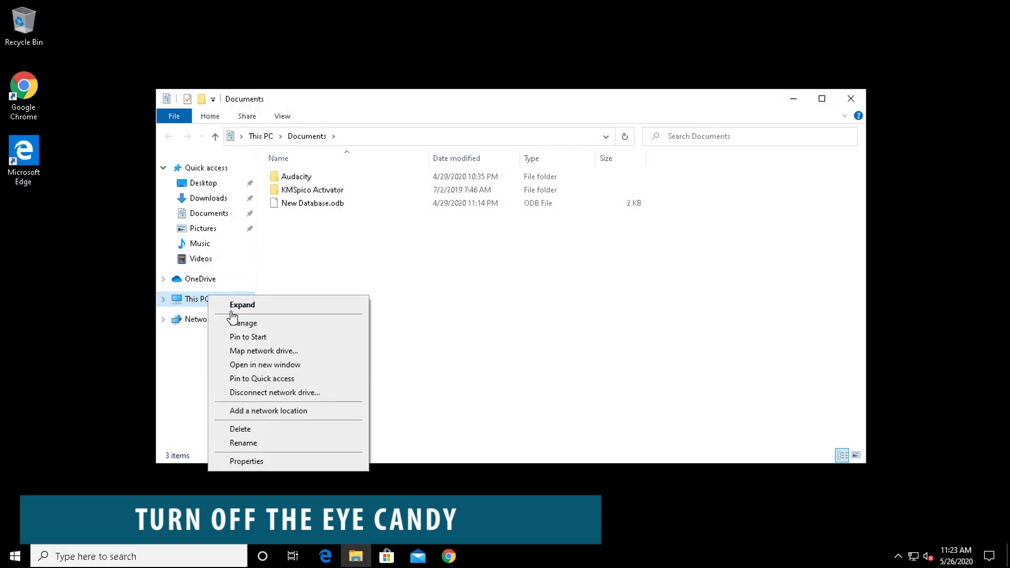
pyautogui.click(278, 465)
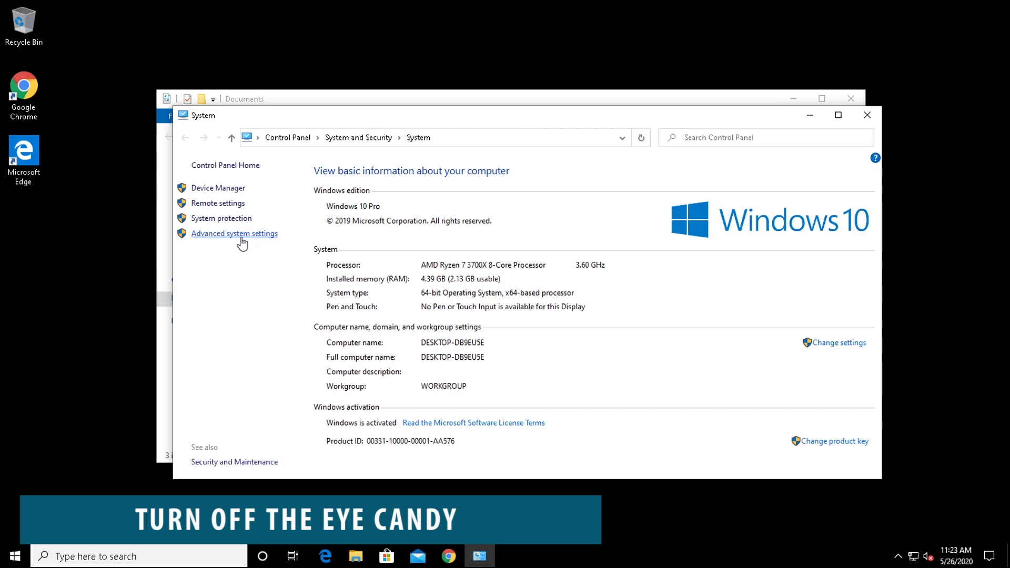
pyautogui.click(243, 235)
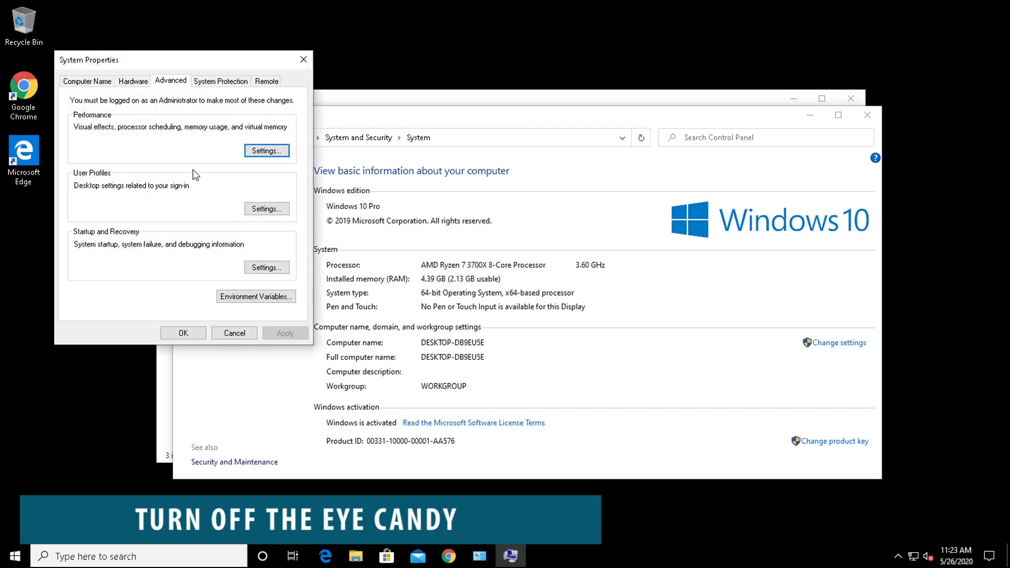
pyautogui.click(258, 148)
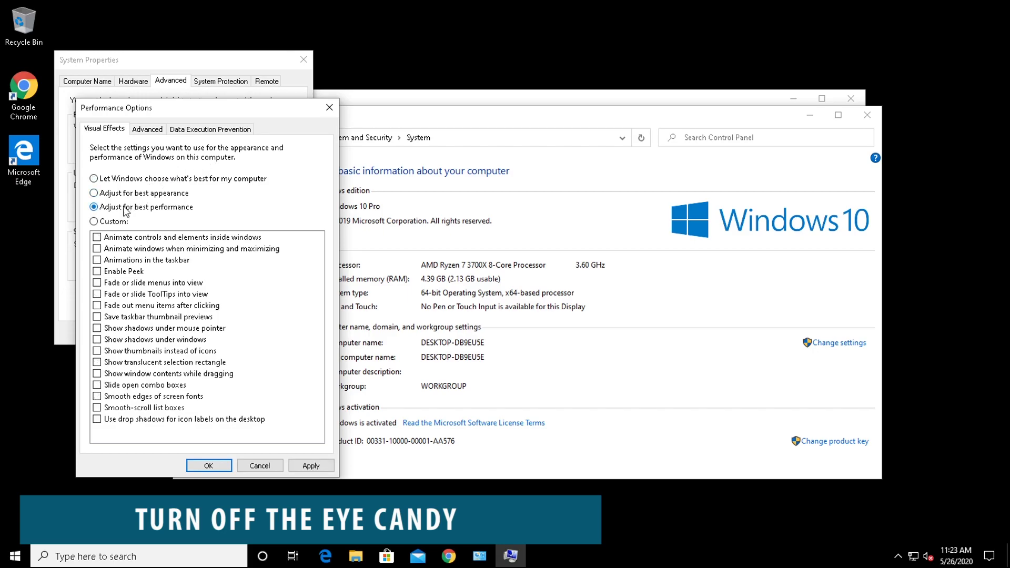
pyautogui.click(314, 466)
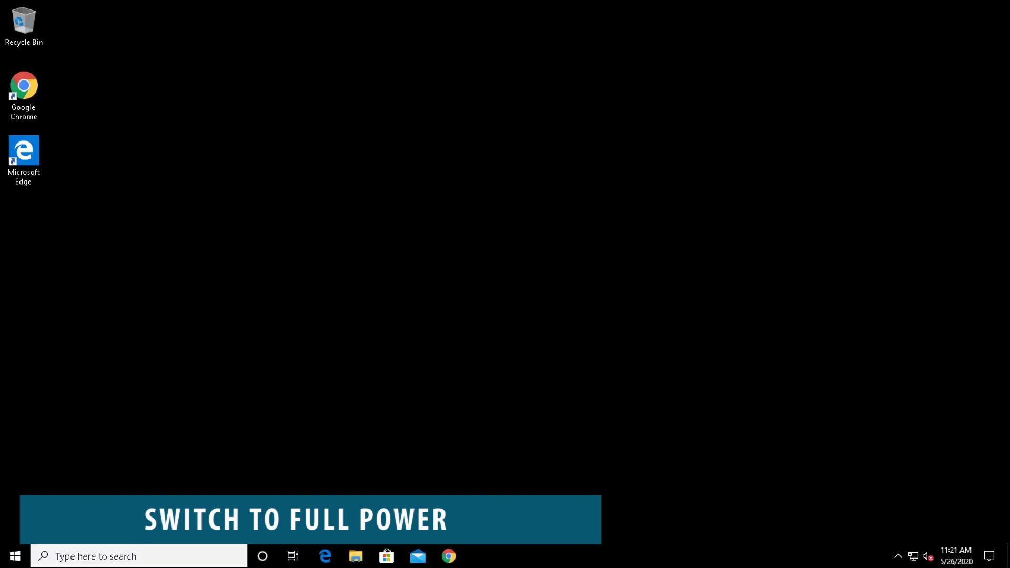
# Select the High performance plan via Power & sleep's additional power settings
pyautogui.click(22, 557)
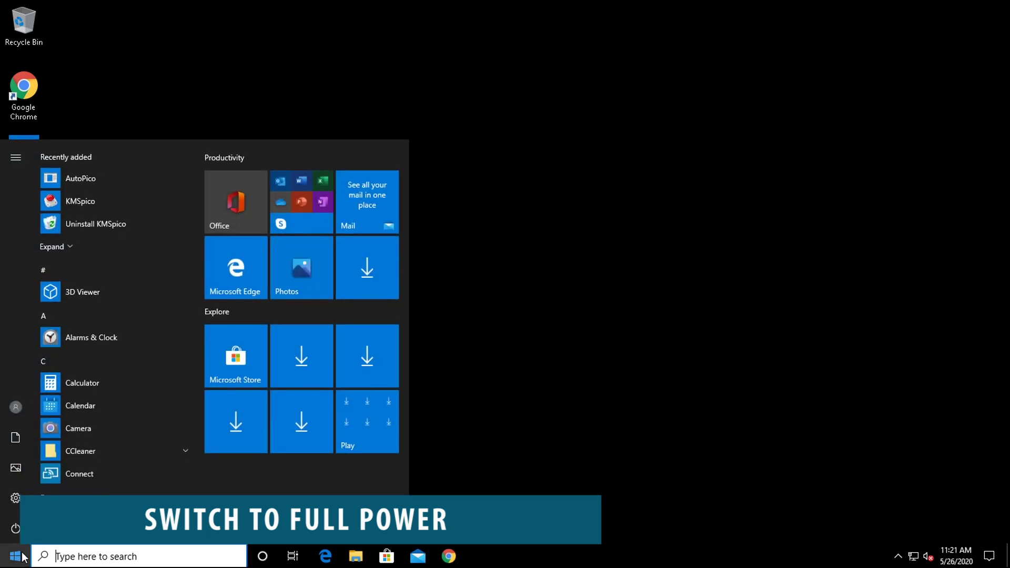
pyautogui.click(15, 535)
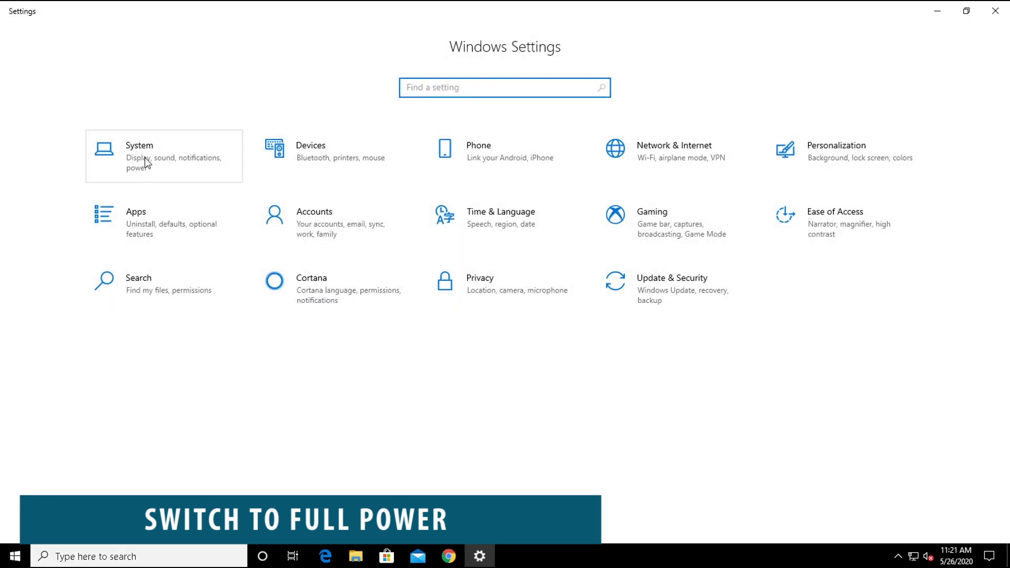
pyautogui.click(144, 159)
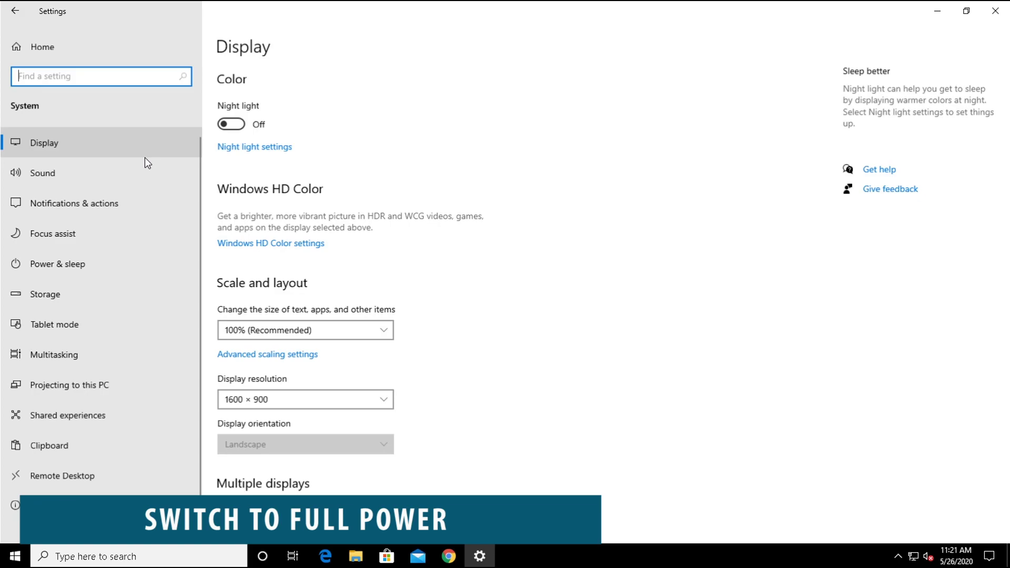
pyautogui.click(63, 270)
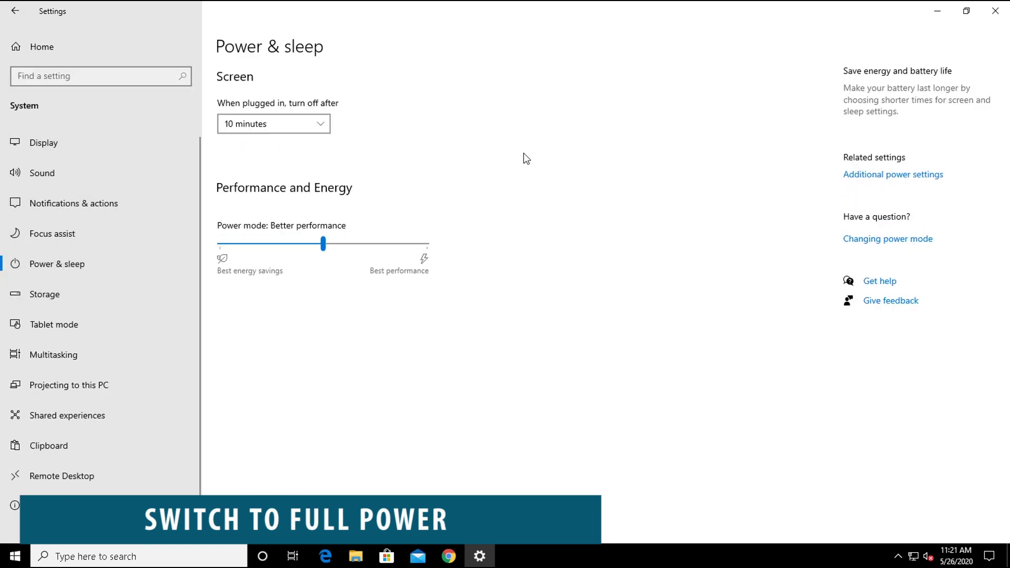
pyautogui.click(888, 180)
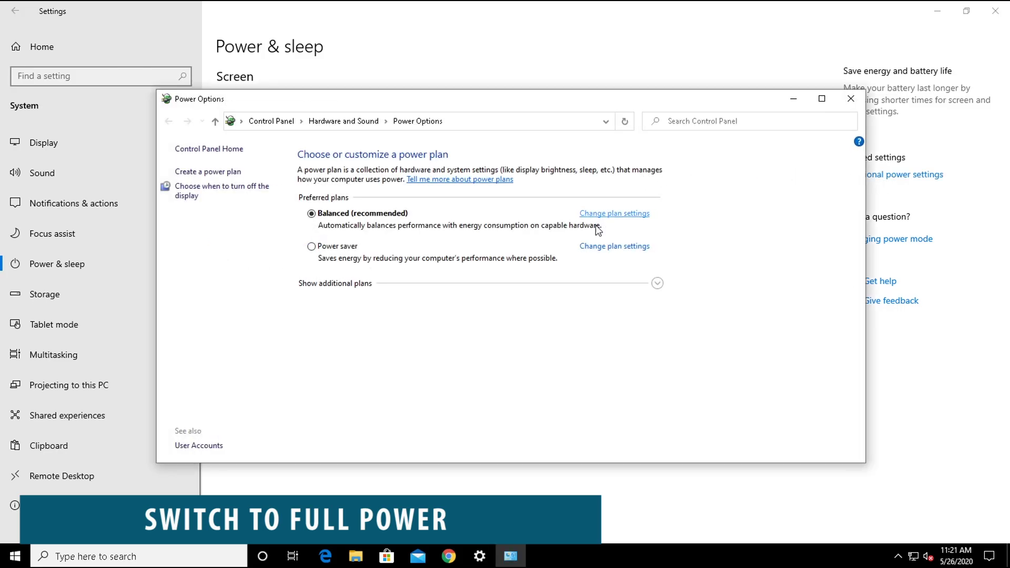
pyautogui.click(658, 284)
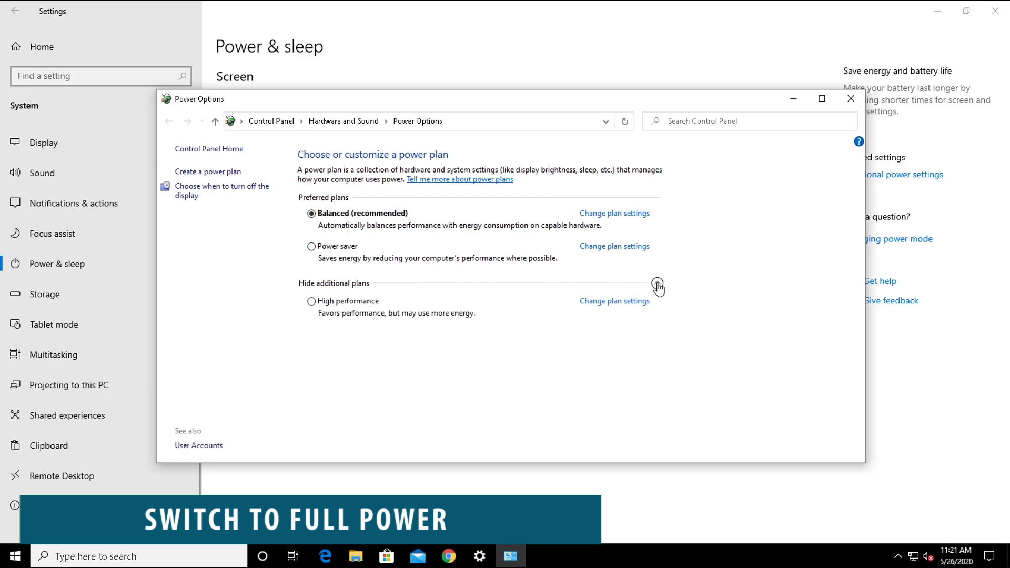
pyautogui.click(319, 305)
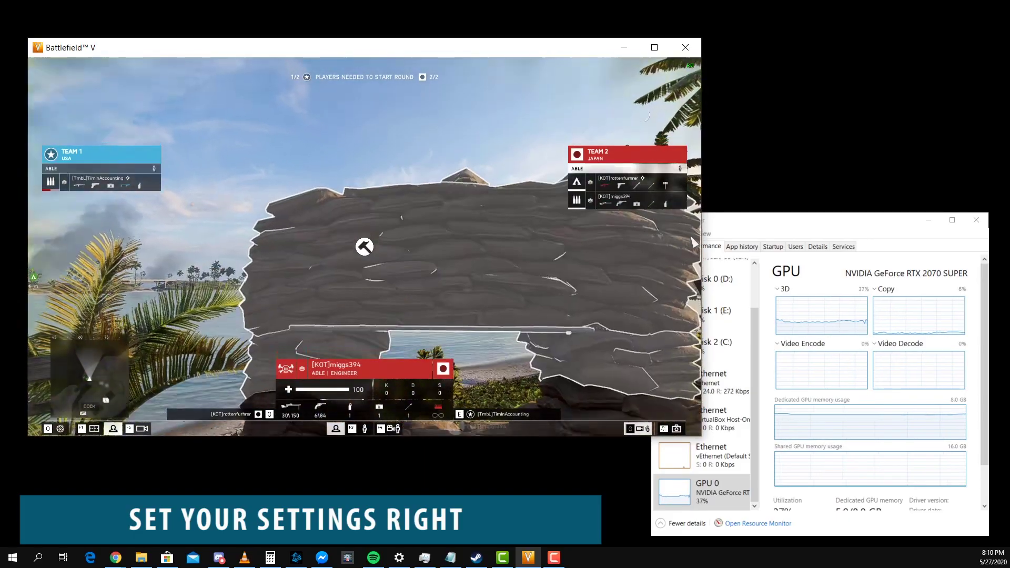
# Lower Battlefield V's Advanced video Graphics Quality preset to Medium and resume play
pyautogui.hotkey('alt', 'Tab')
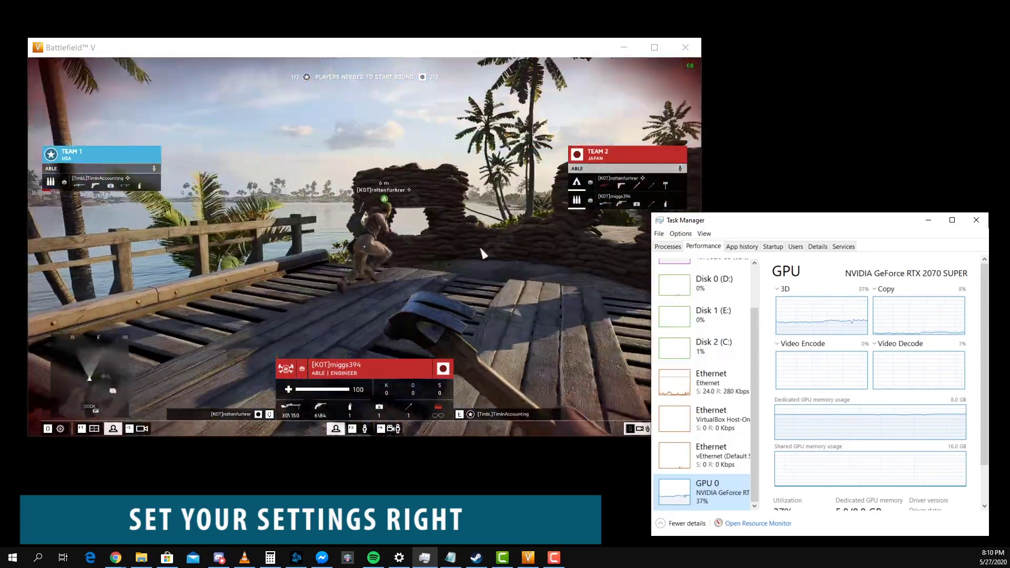
pyautogui.click(481, 253)
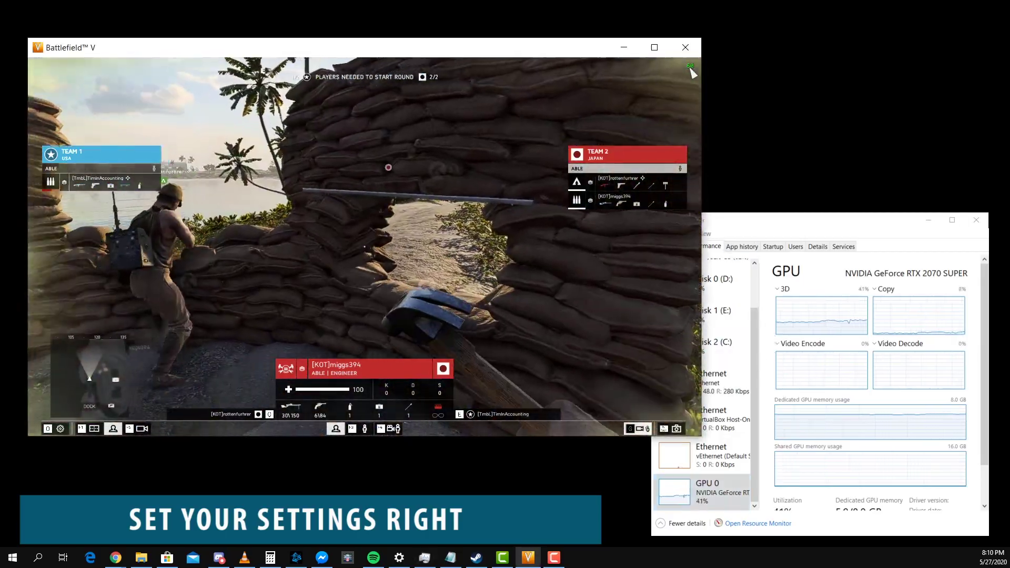
pyautogui.press('Escape')
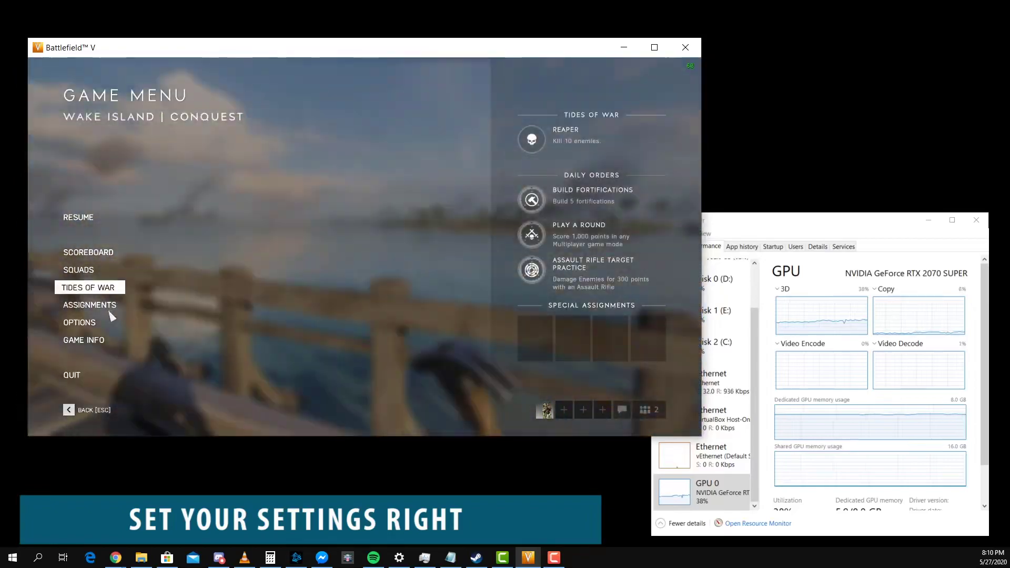
pyautogui.click(89, 323)
pyautogui.click(461, 251)
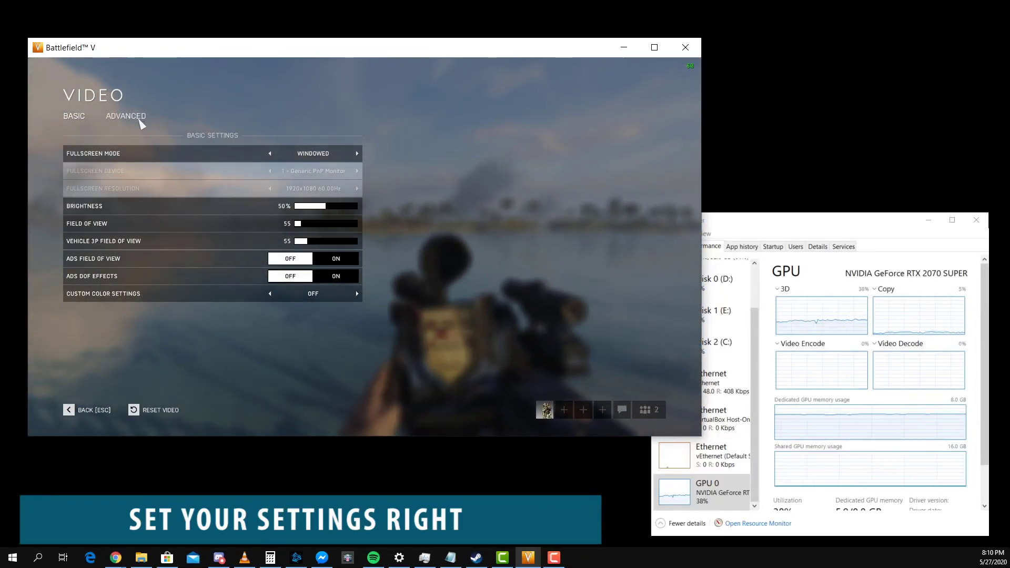
pyautogui.click(140, 122)
pyautogui.scroll(-2, 315, 221)
pyautogui.scroll(-2, 275, 237)
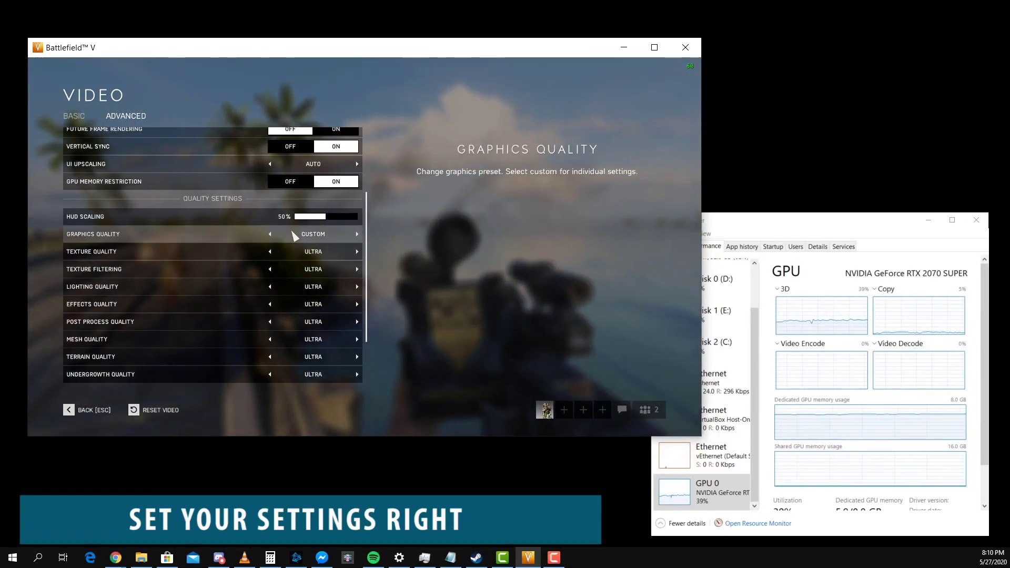
pyautogui.click(271, 235)
pyautogui.click(271, 234)
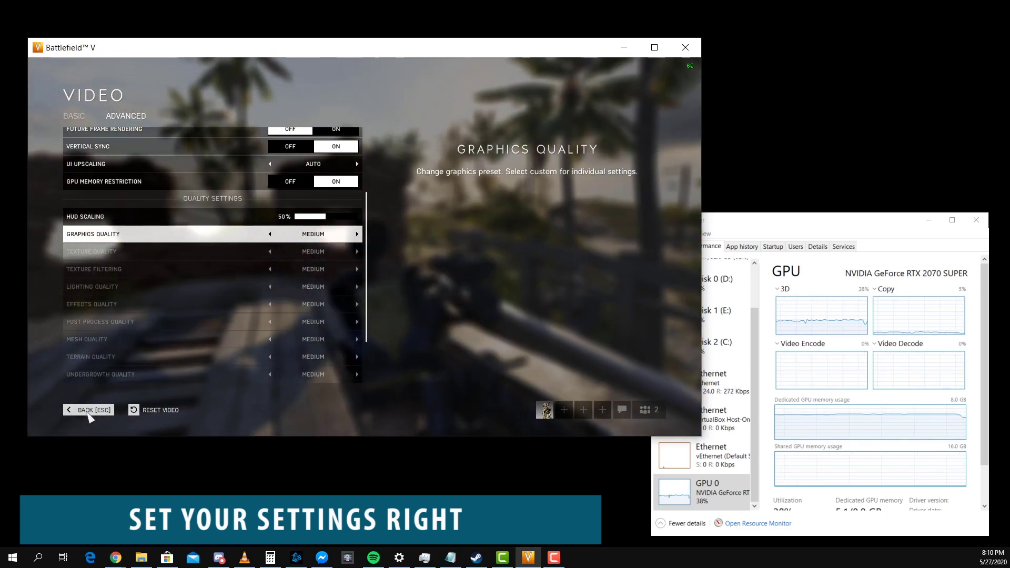
pyautogui.click(87, 413)
pyautogui.click(88, 413)
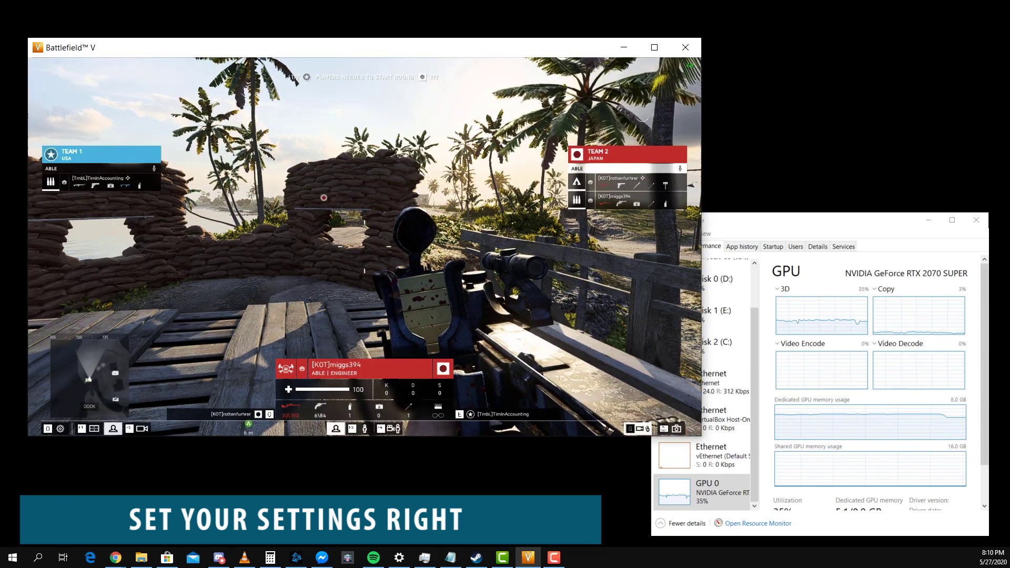
# Reopen Advanced video settings and drop Graphics Quality further to Low
pyautogui.press('Escape')
pyautogui.click(101, 330)
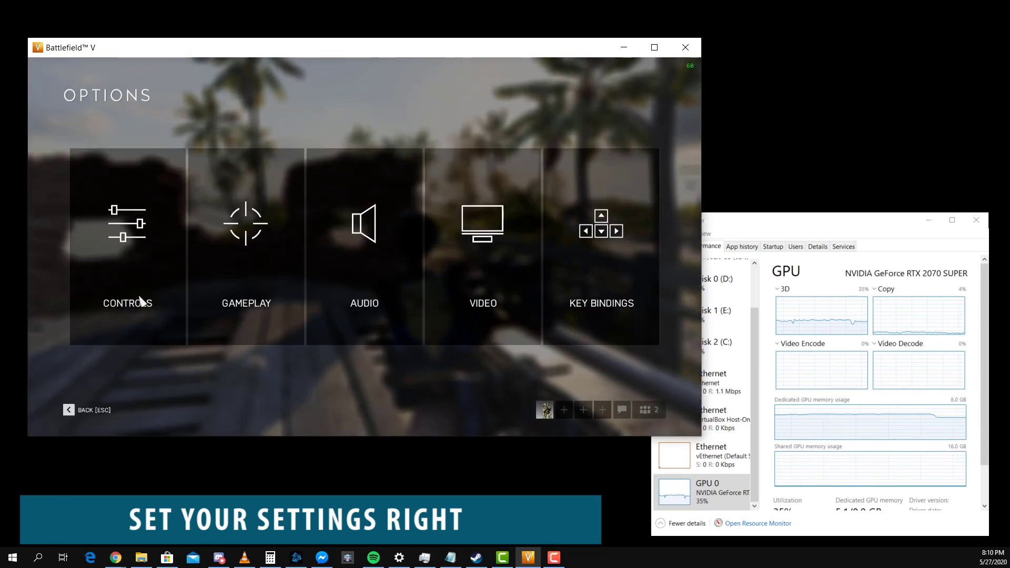
pyautogui.click(481, 253)
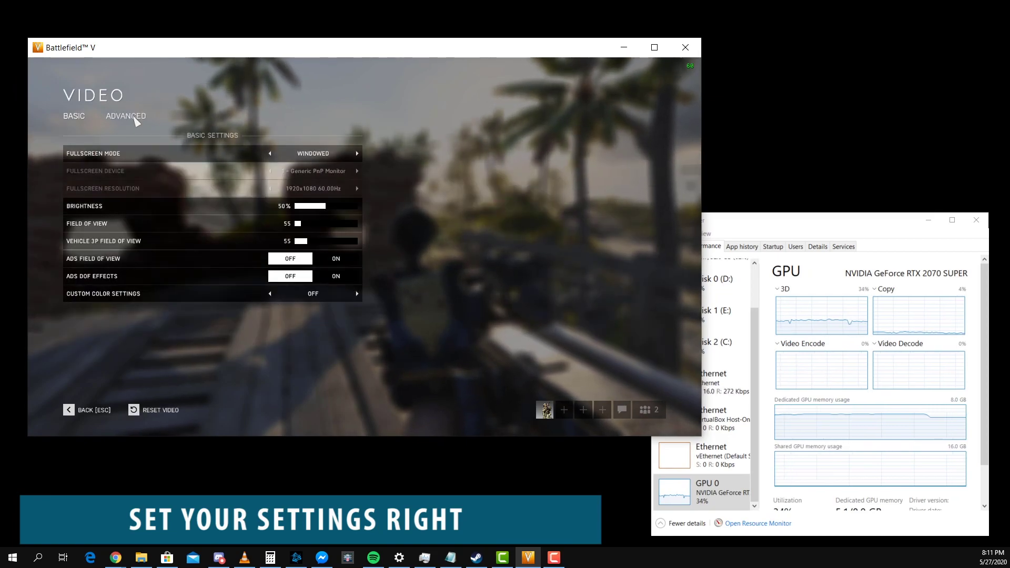
pyautogui.click(136, 120)
pyautogui.click(274, 351)
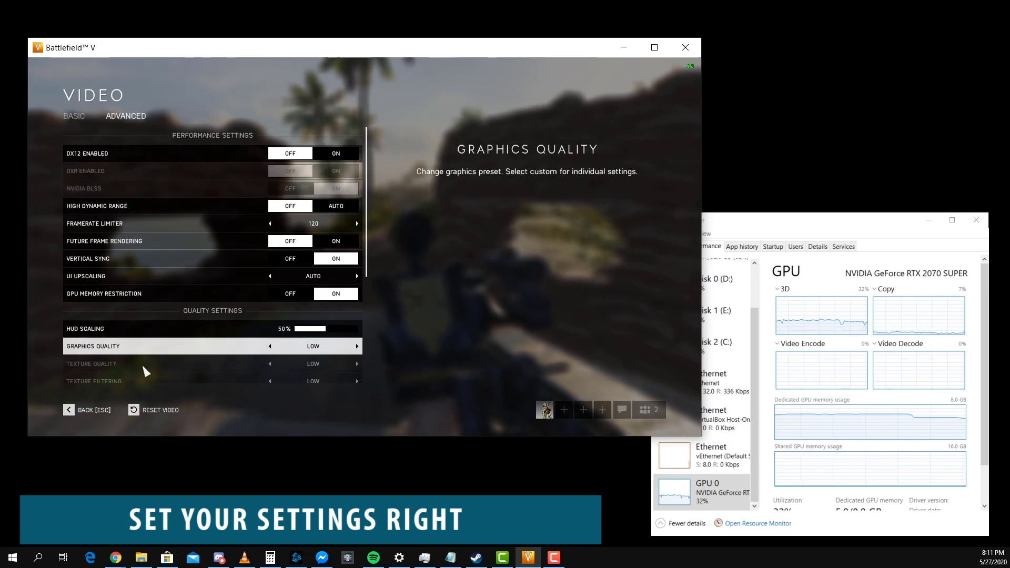
pyautogui.click(94, 412)
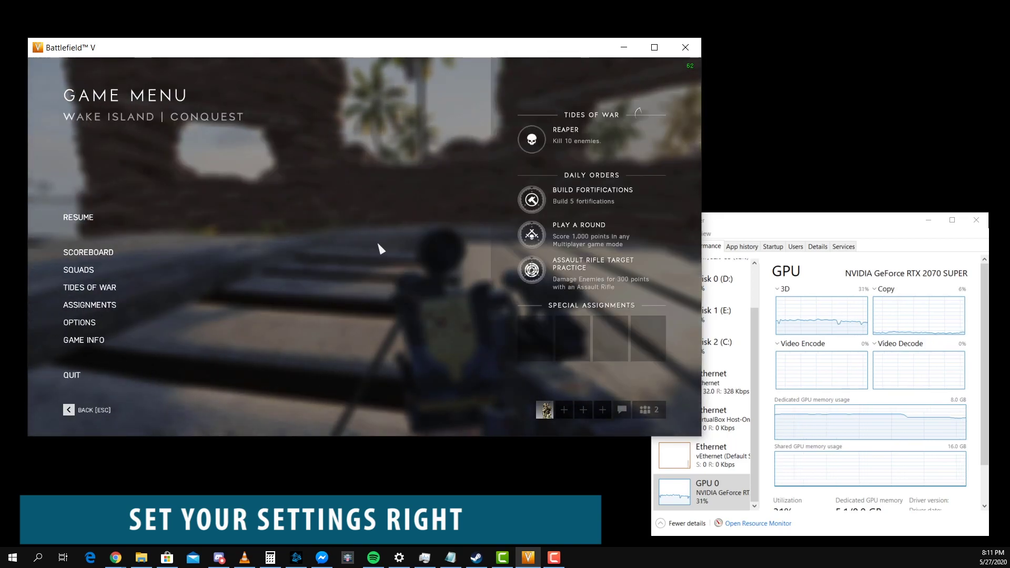
# Leave the Game Menu with BACK [ESC] to resume the match
pyautogui.click(96, 416)
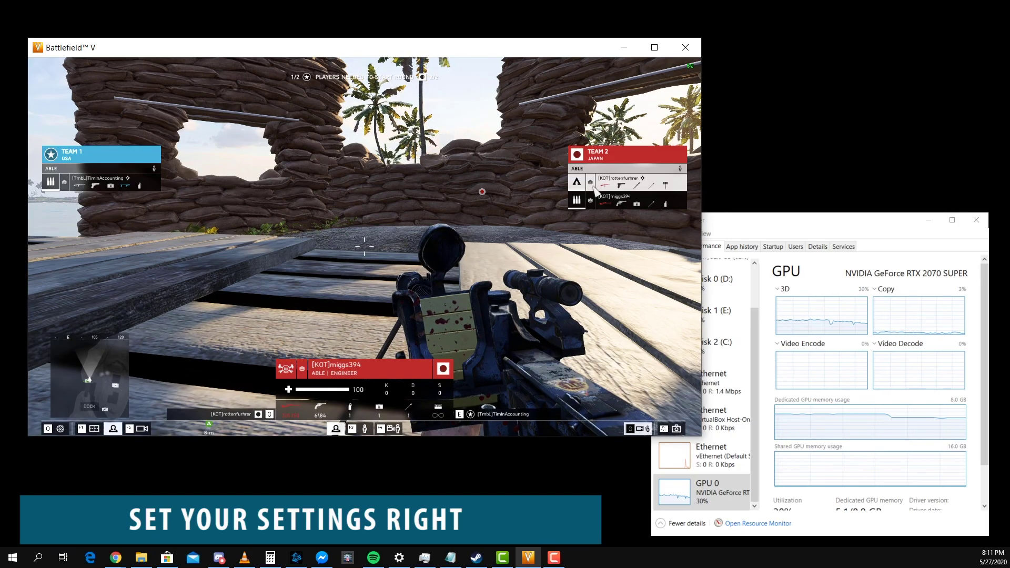